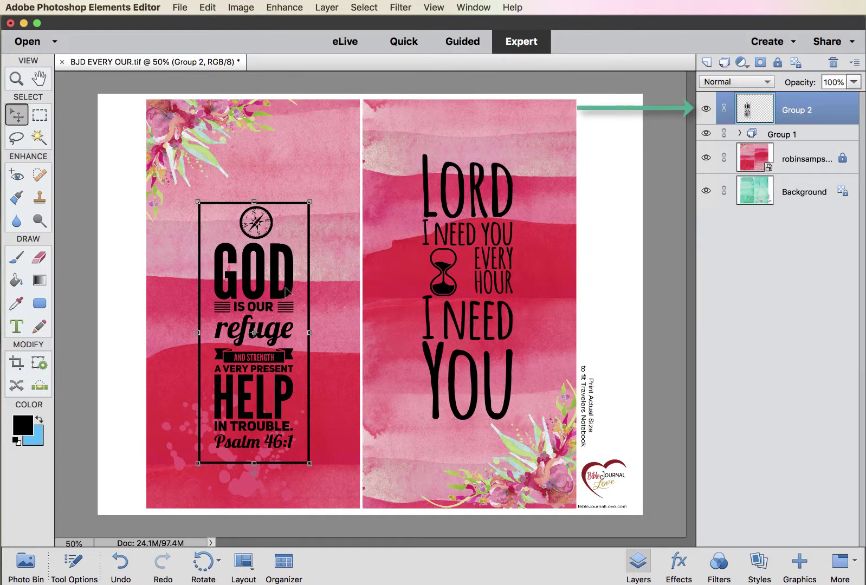
# Try a Fill Layer on the verse layer, then undo it after it floods the whole page.
pyautogui.click(206, 7)
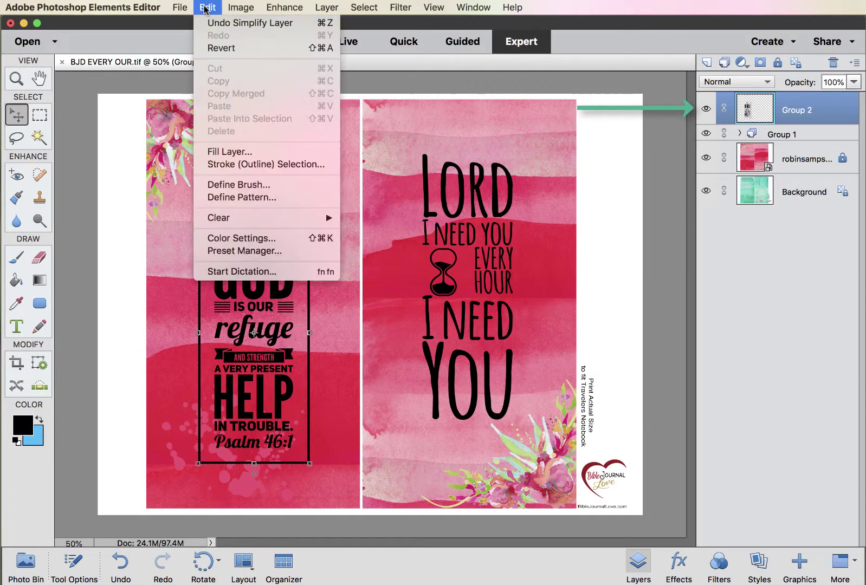
pyautogui.click(218, 152)
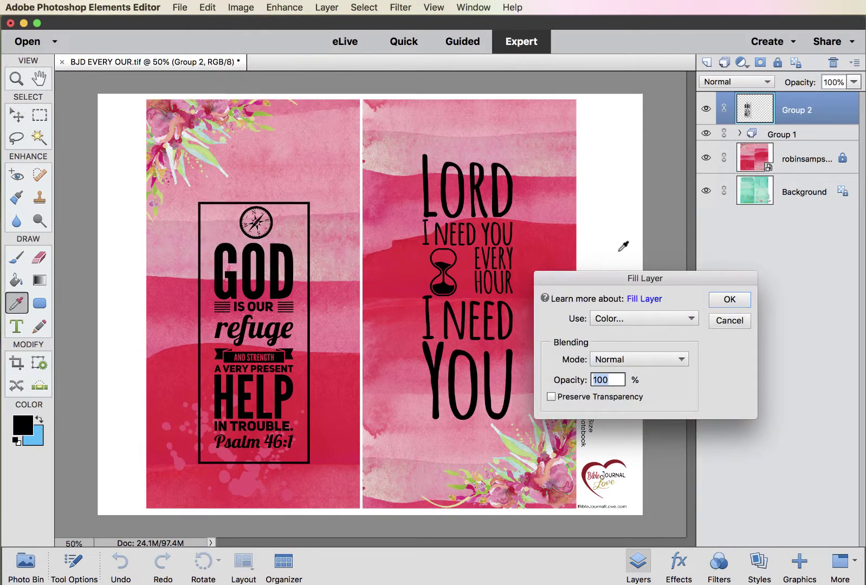
pyautogui.click(729, 301)
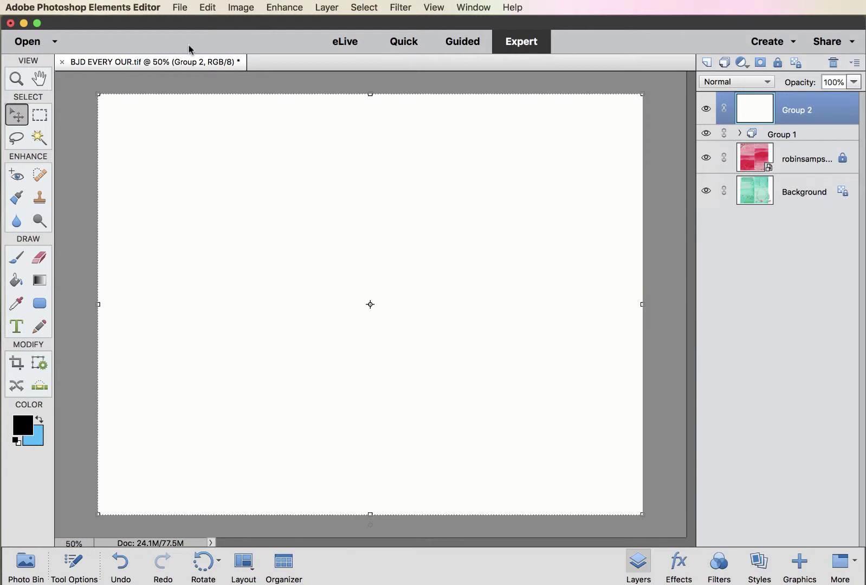
pyautogui.press('super+z')
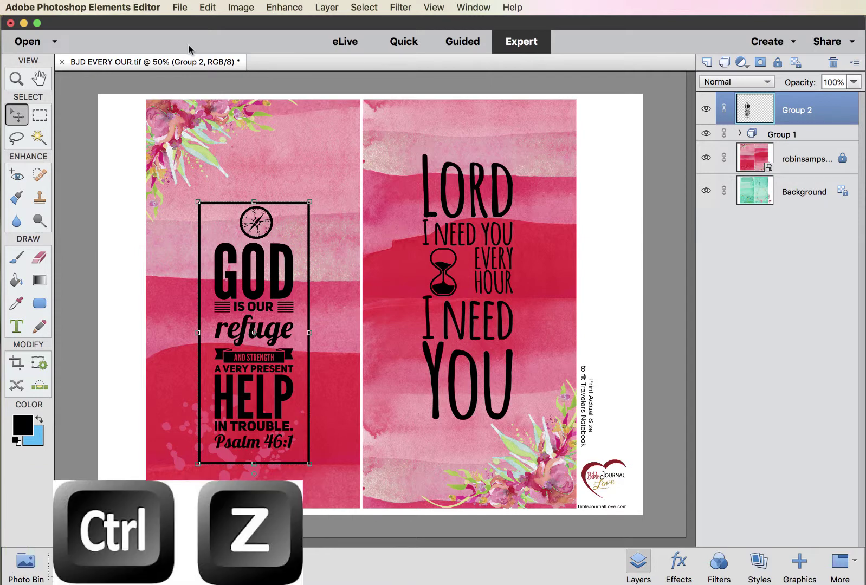
# Fill the verse artwork with near-white #fdfdfb, with Preserve Transparency on.
pyautogui.click(205, 8)
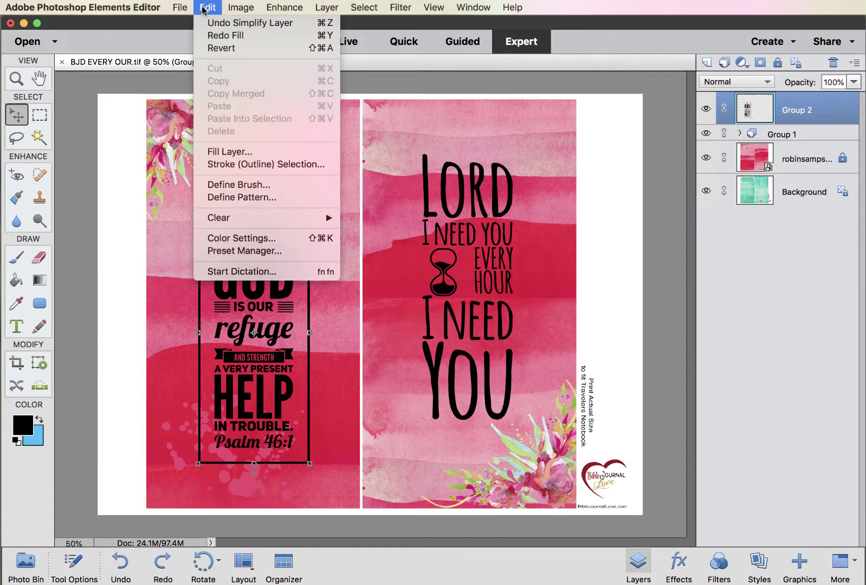
pyautogui.click(246, 153)
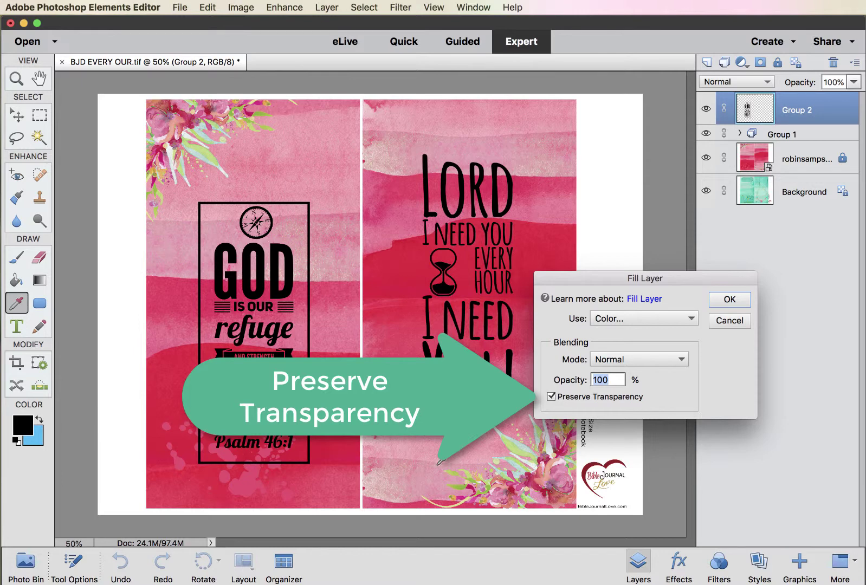
pyautogui.click(670, 318)
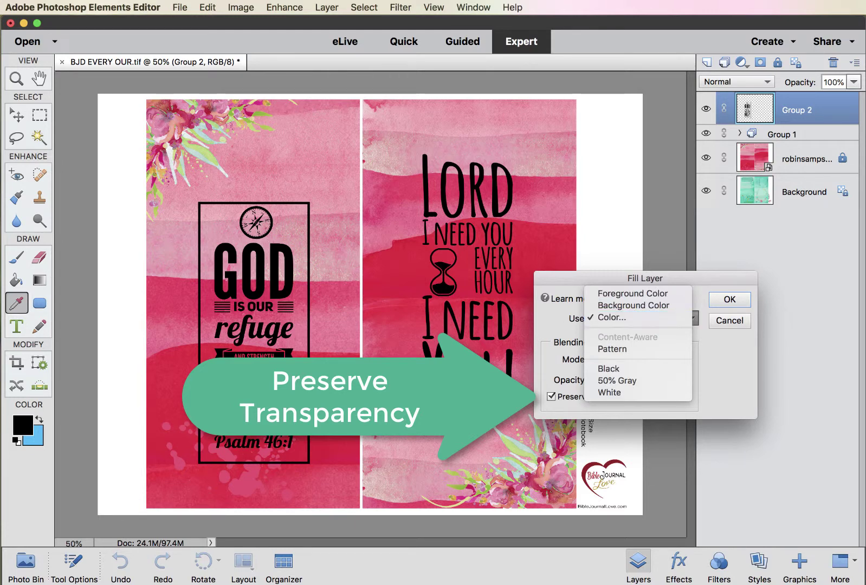
pyautogui.click(613, 318)
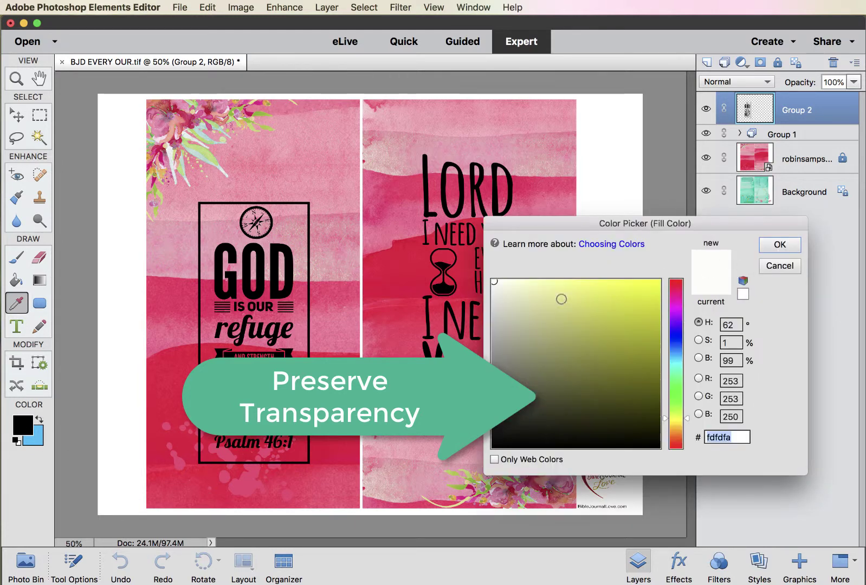
pyautogui.click(494, 281)
pyautogui.click(779, 246)
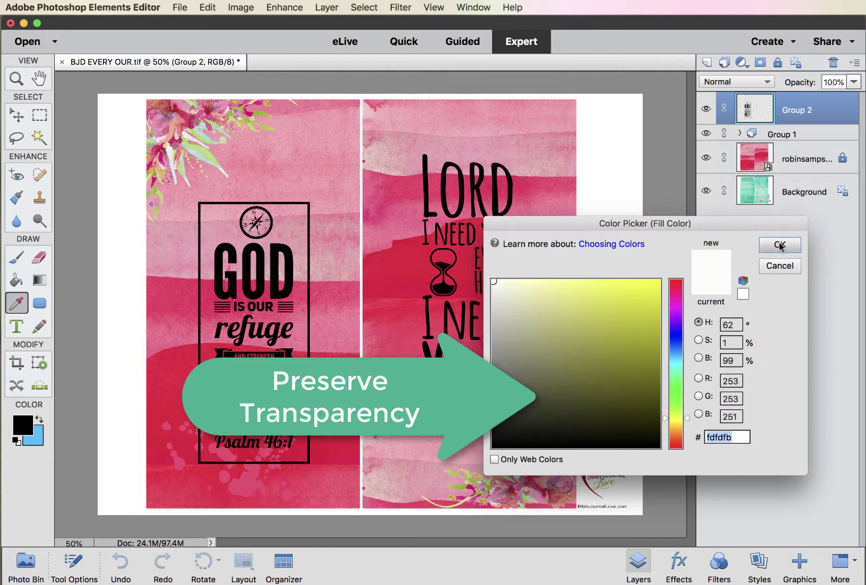
pyautogui.click(779, 245)
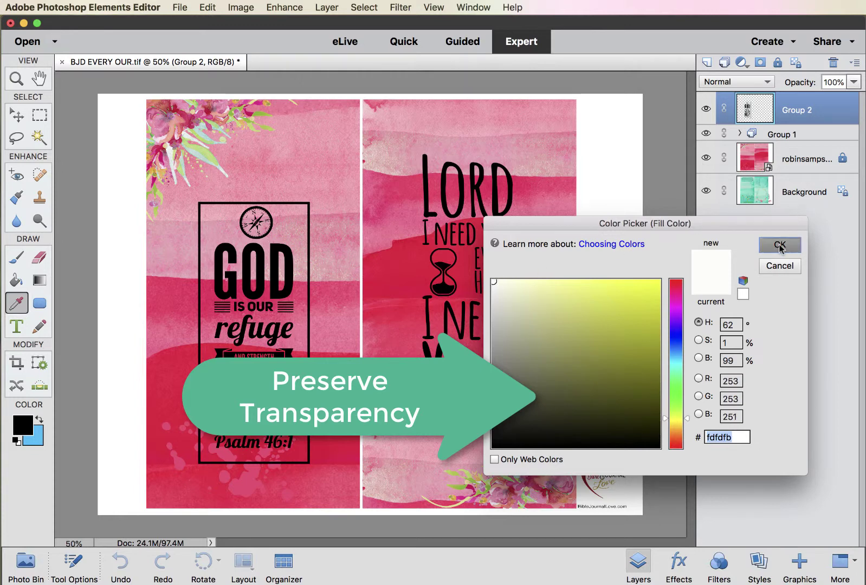
pyautogui.click(729, 300)
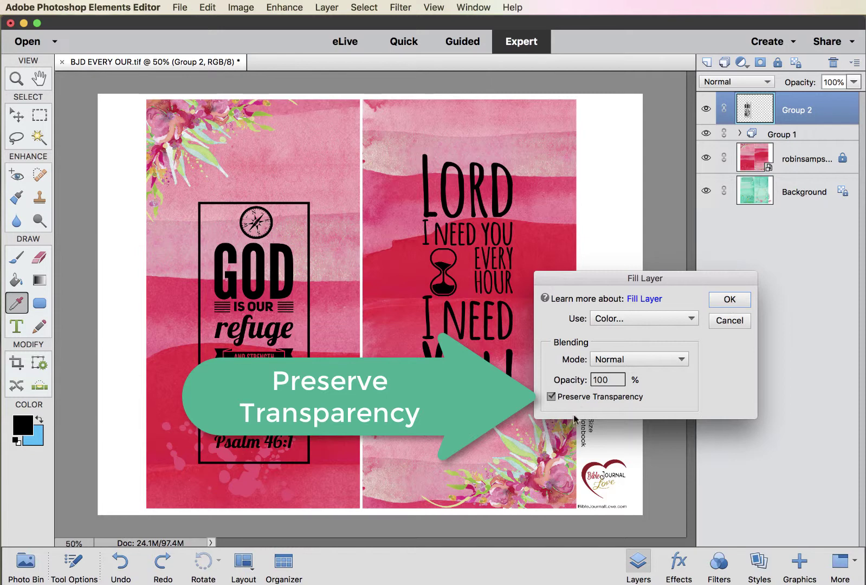
pyautogui.click(729, 298)
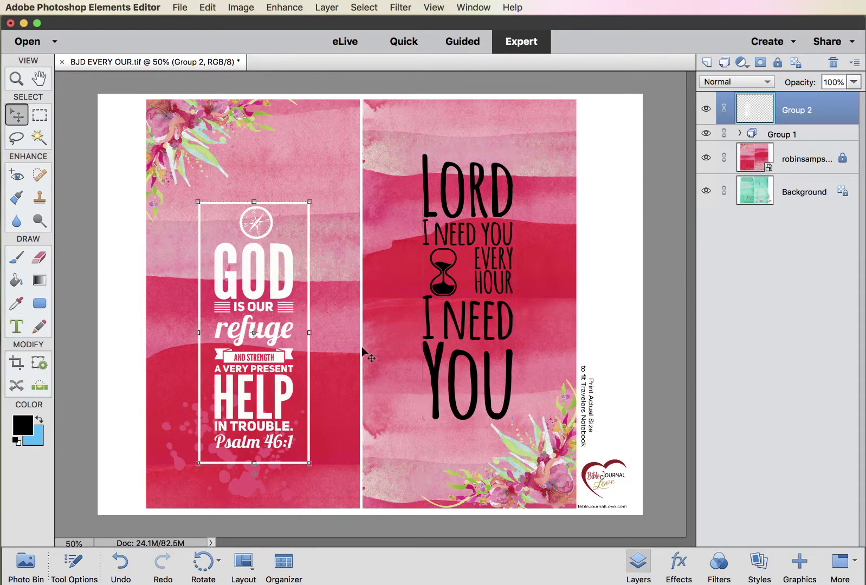
# Nudge the white Psalm 46:1 artwork slightly up, then select Group 1.
pyautogui.moveTo(276, 296); pyautogui.dragTo(277, 281)
pyautogui.click(753, 134)
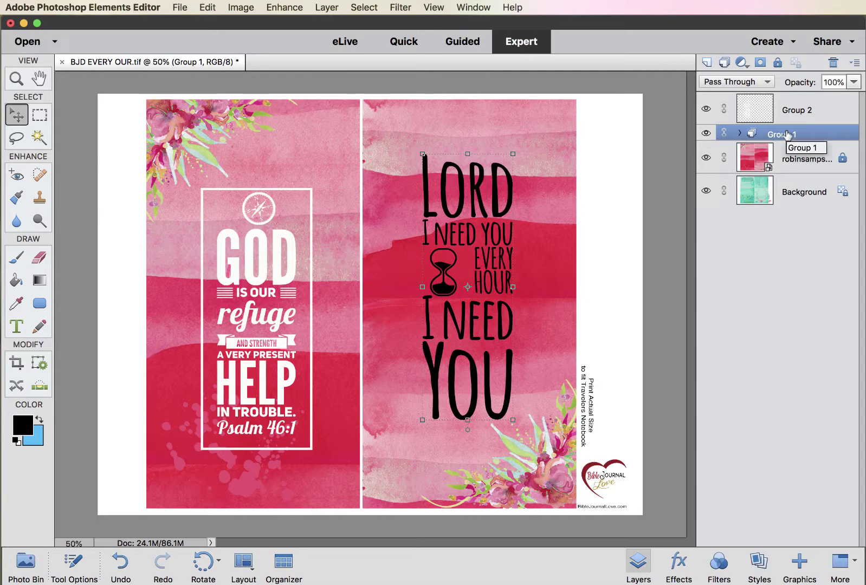
# Ungroup Group 1, regroup the hourglass and text layers as Group 3, and nudge it up.
pyautogui.click(740, 132)
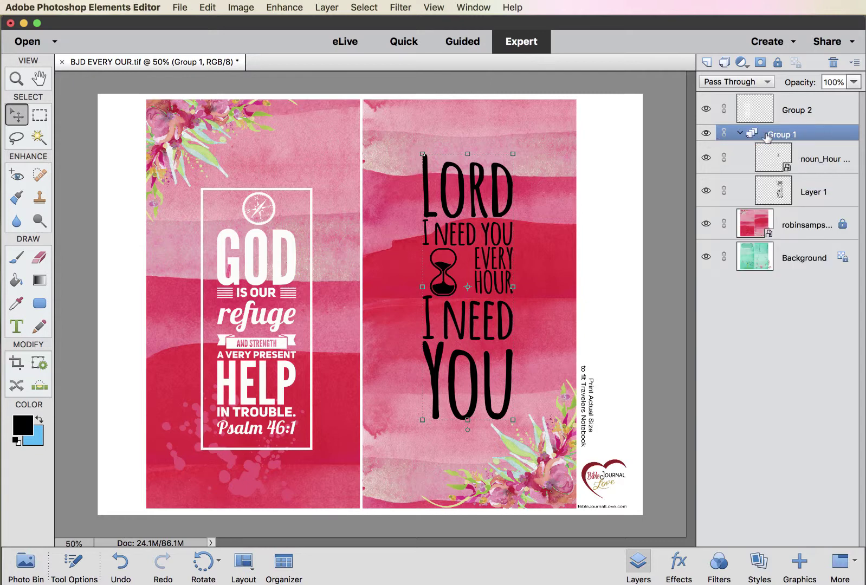
pyautogui.rightClick(767, 135)
pyautogui.click(788, 182)
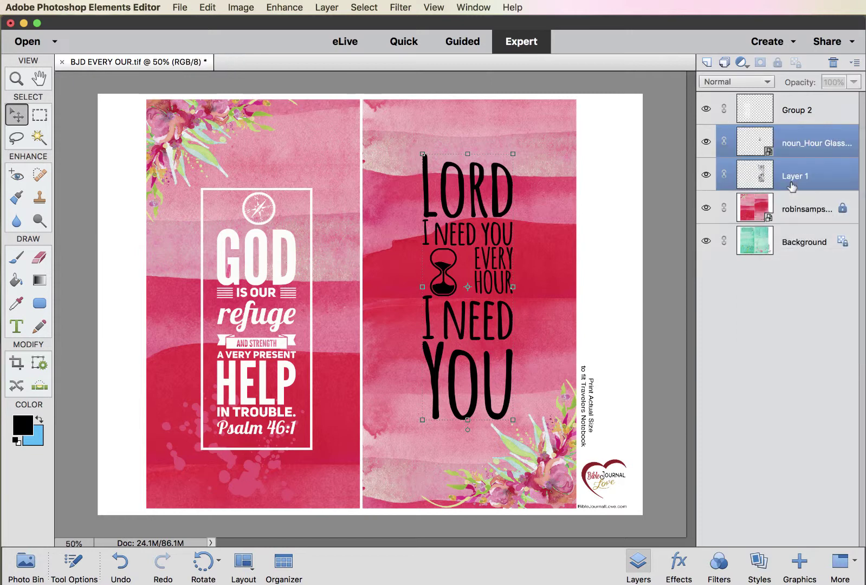
pyautogui.click(795, 143)
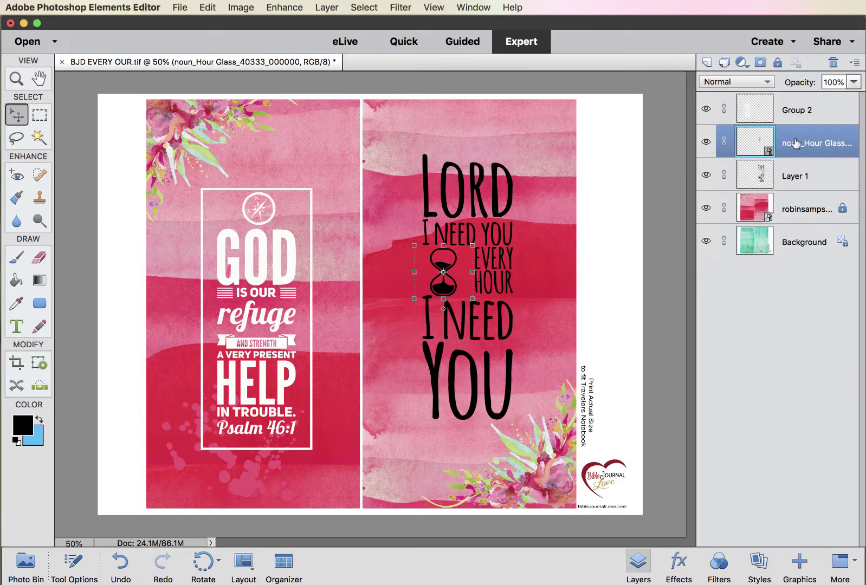
pyautogui.keyDown('shift'); pyautogui.click(795, 175); pyautogui.keyUp('shift')
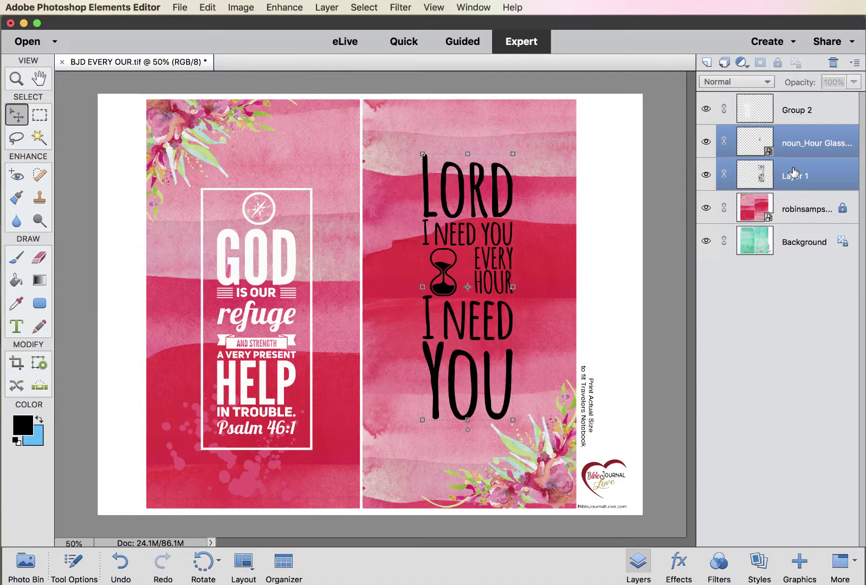
pyautogui.press('shift')
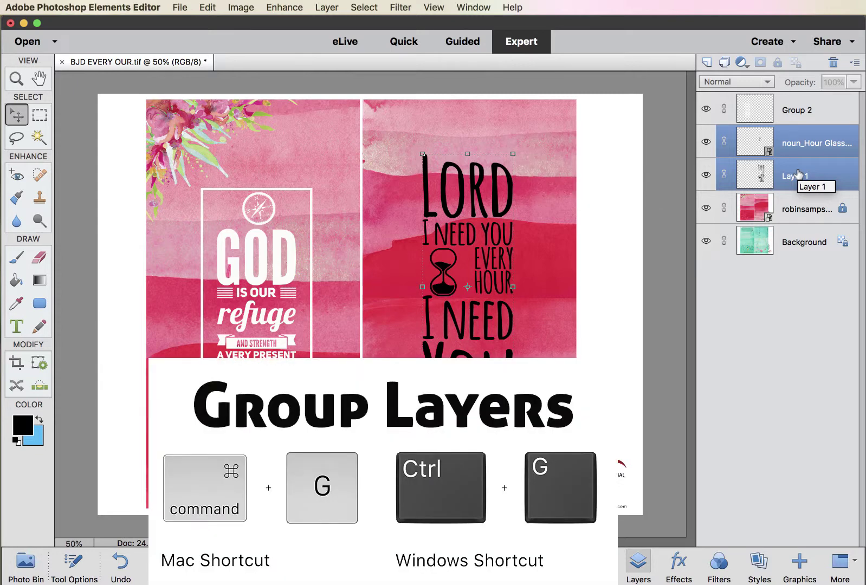
pyautogui.press('super+g')
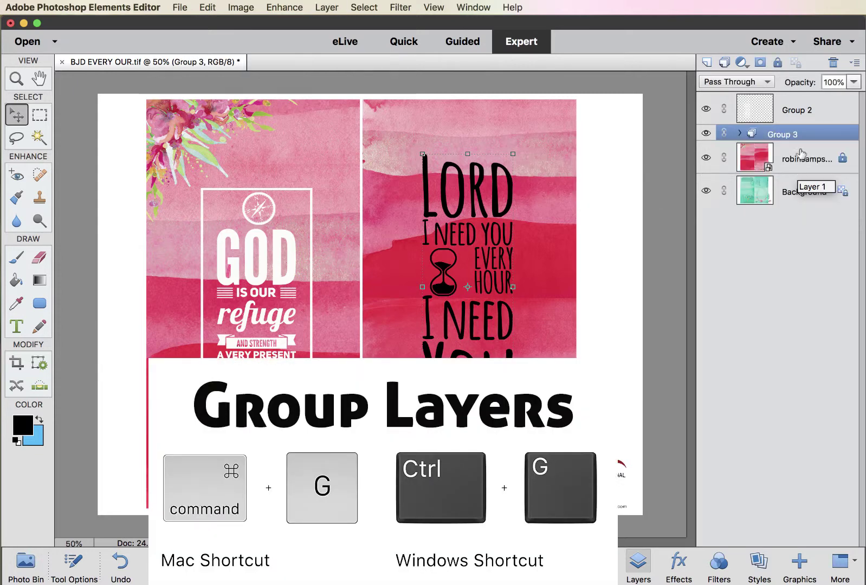
pyautogui.moveTo(472, 214)
pyautogui.mouseDown()
pyautogui.moveTo(460, 230)
pyautogui.moveTo(545, 160)
pyautogui.moveTo(541, 198)
pyautogui.moveTo(503, 197)
pyautogui.moveTo(473, 226)
pyautogui.mouseUp()
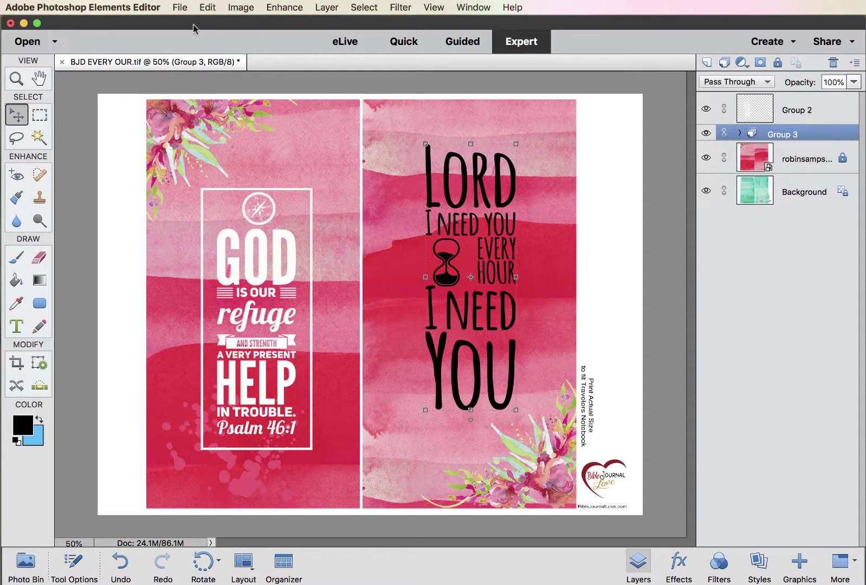
# Simplify Group 3 into a single layer and shift the LORD artwork slightly right and down.
pyautogui.click(208, 7)
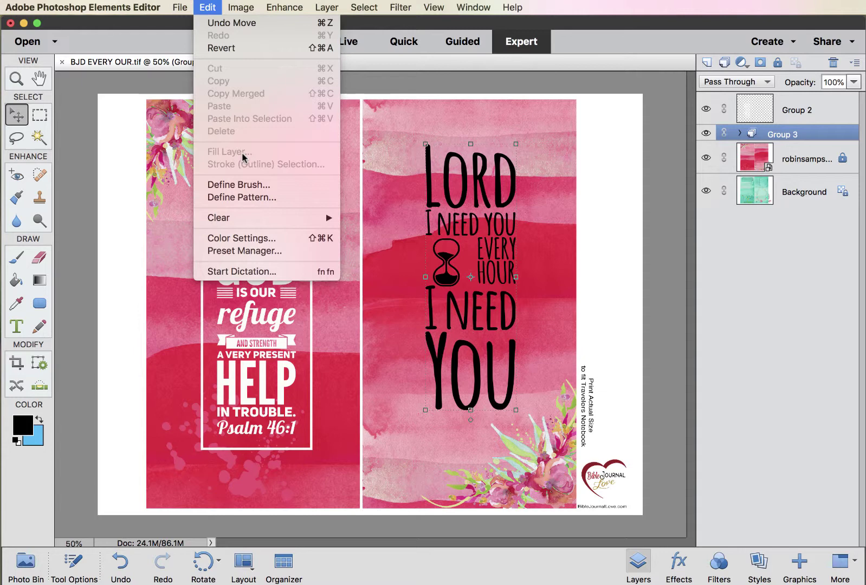
pyautogui.click(768, 136)
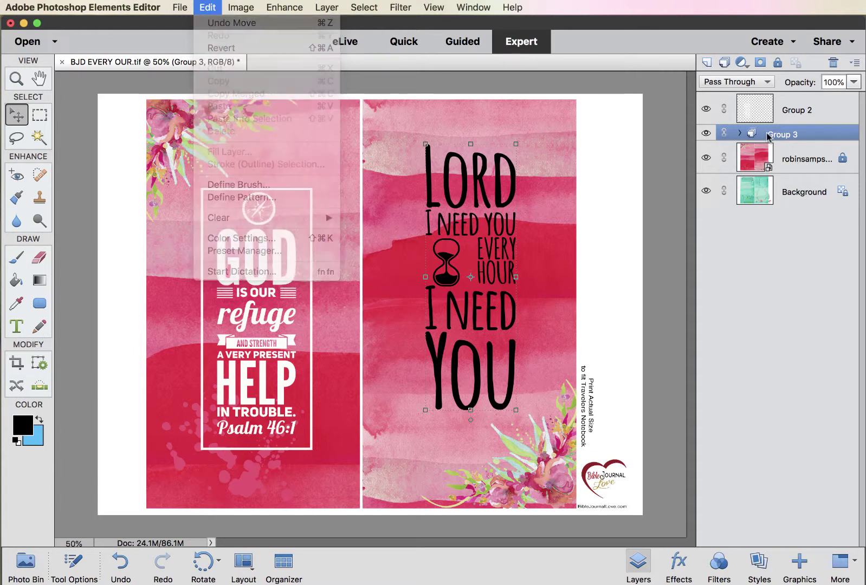
pyautogui.click(325, 8)
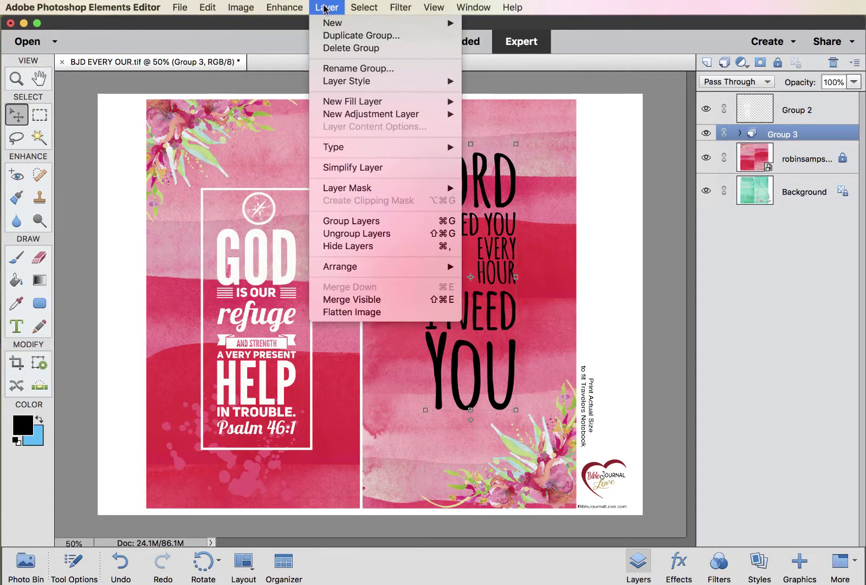
pyautogui.click(382, 169)
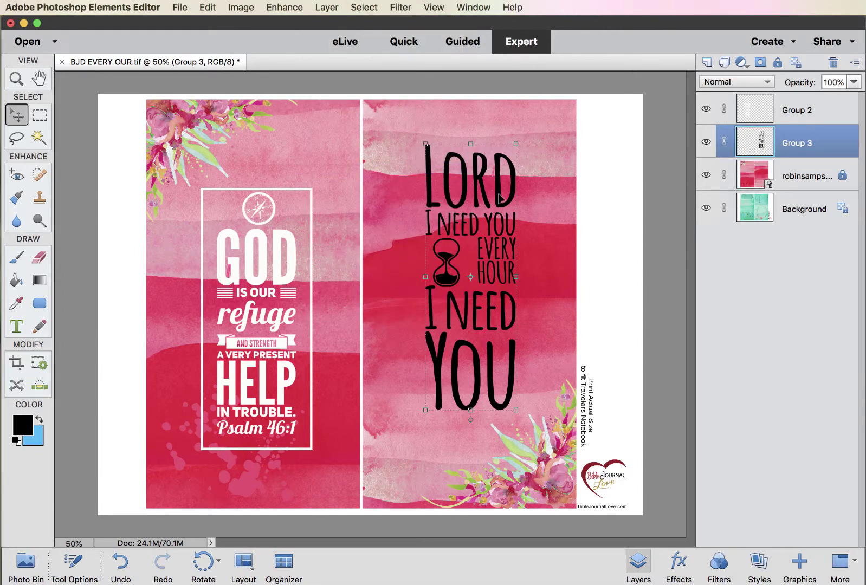
pyautogui.moveTo(501, 200); pyautogui.dragTo(504, 206)
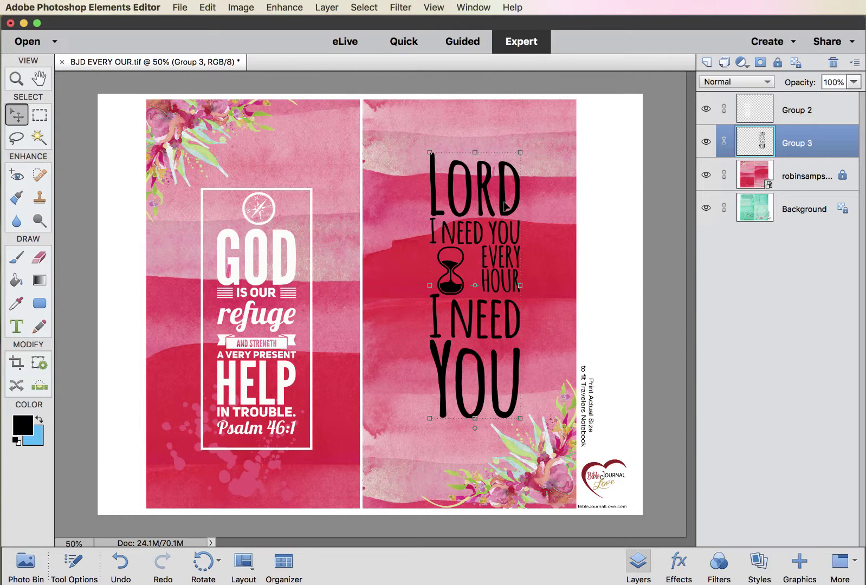
pyautogui.click(207, 7)
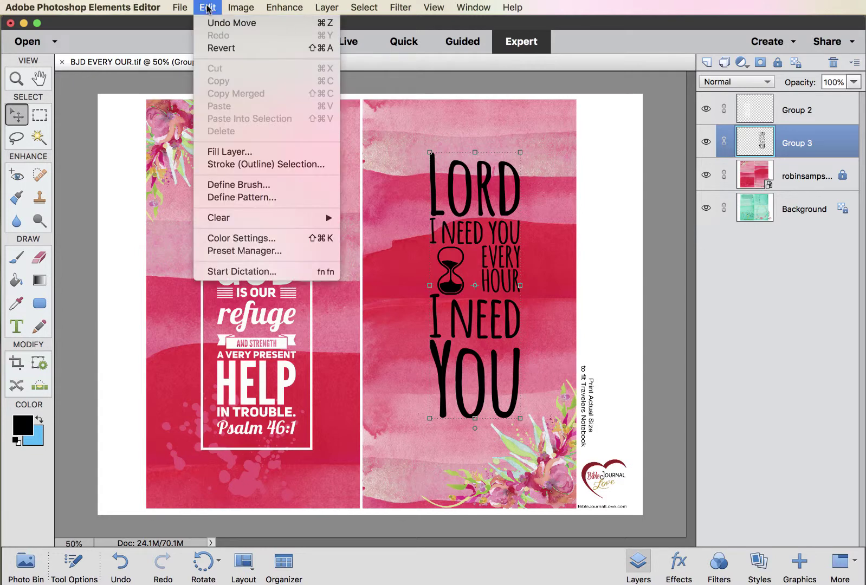
# Fill the LORD I NEED YOU lettering with White, preserving transparency, then nudge it left.
pyautogui.click(242, 156)
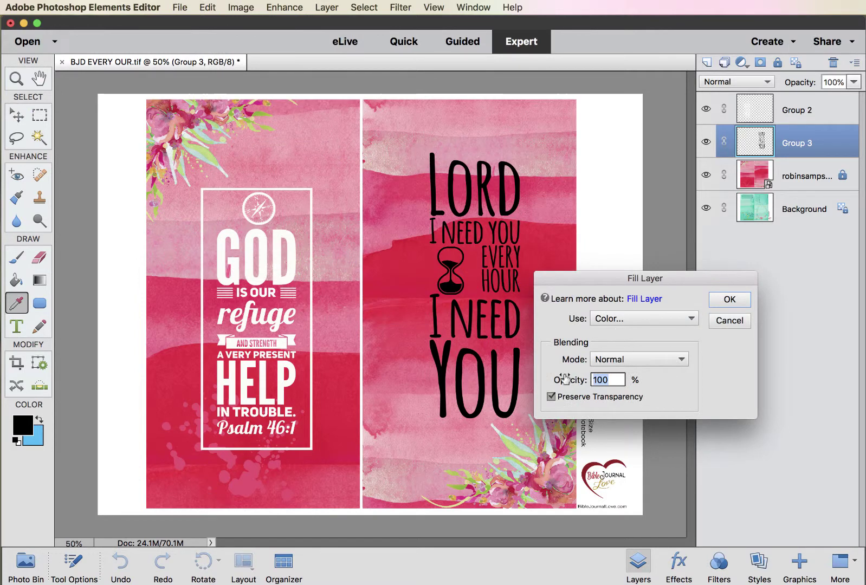
pyautogui.click(693, 319)
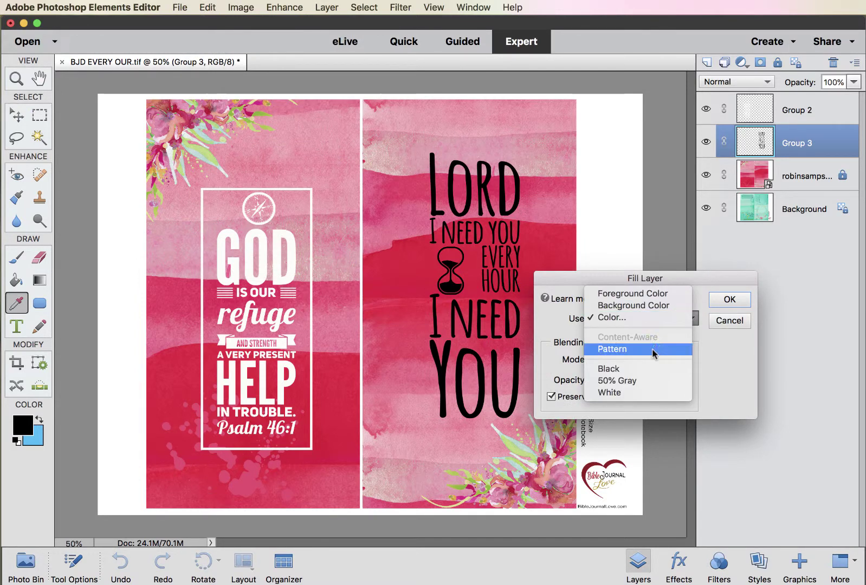
pyautogui.click(643, 392)
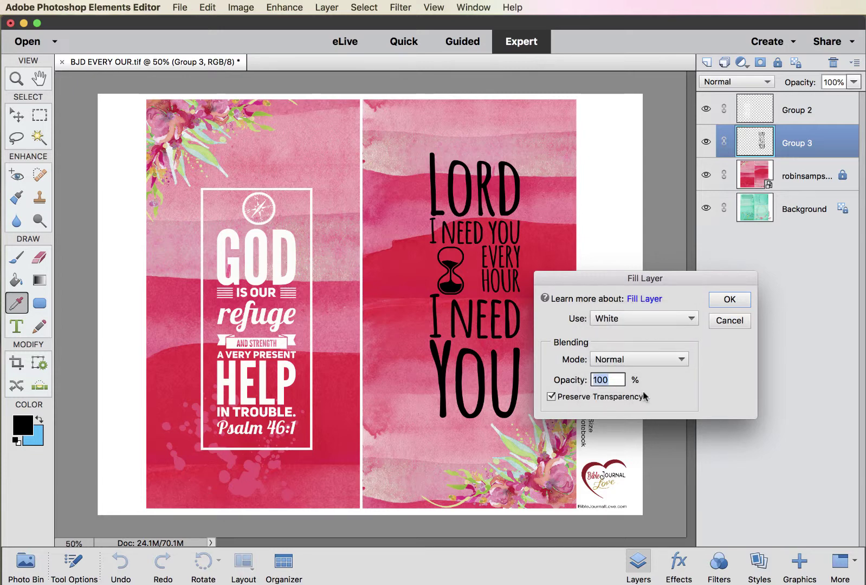
pyautogui.click(729, 300)
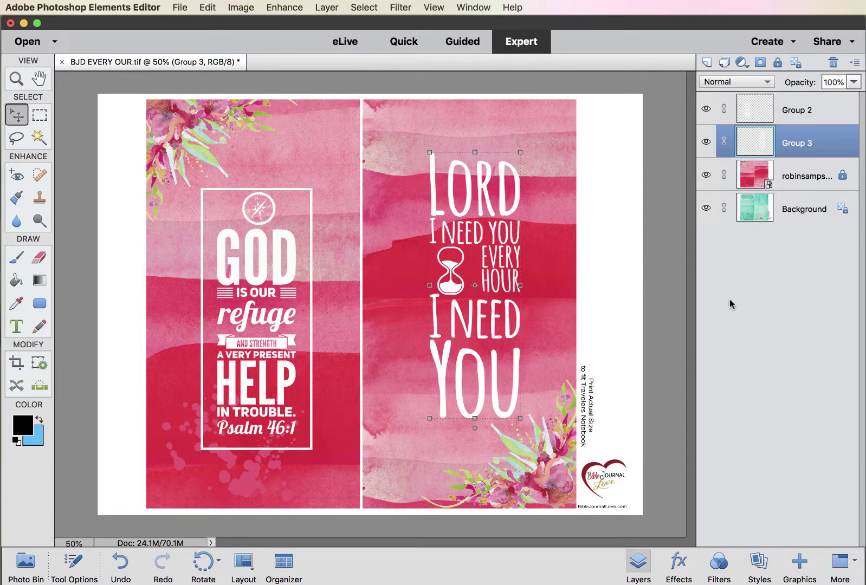
pyautogui.moveTo(495, 259); pyautogui.dragTo(484, 261)
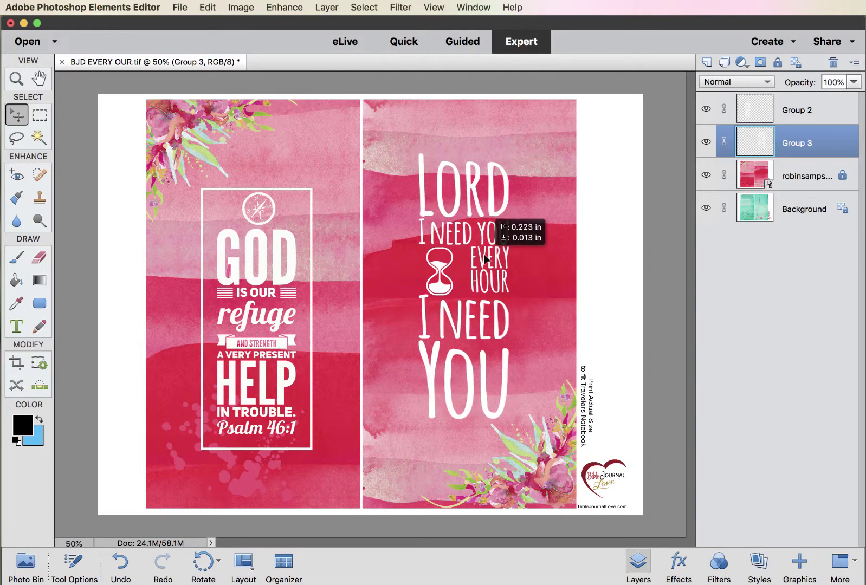
# Open tn printables 2.jpg as a docked tab, then shift the GOD verse block up and right.
pyautogui.click(26, 564)
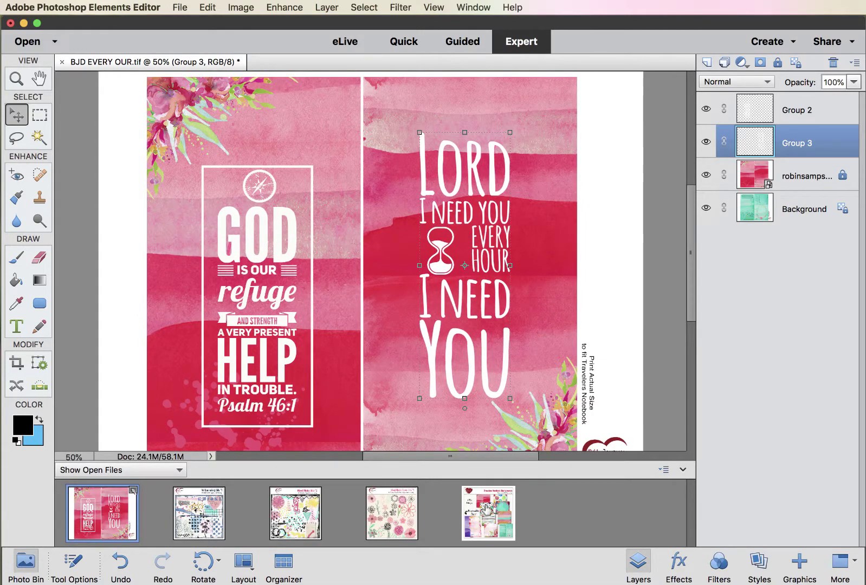
pyautogui.doubleClick(486, 511)
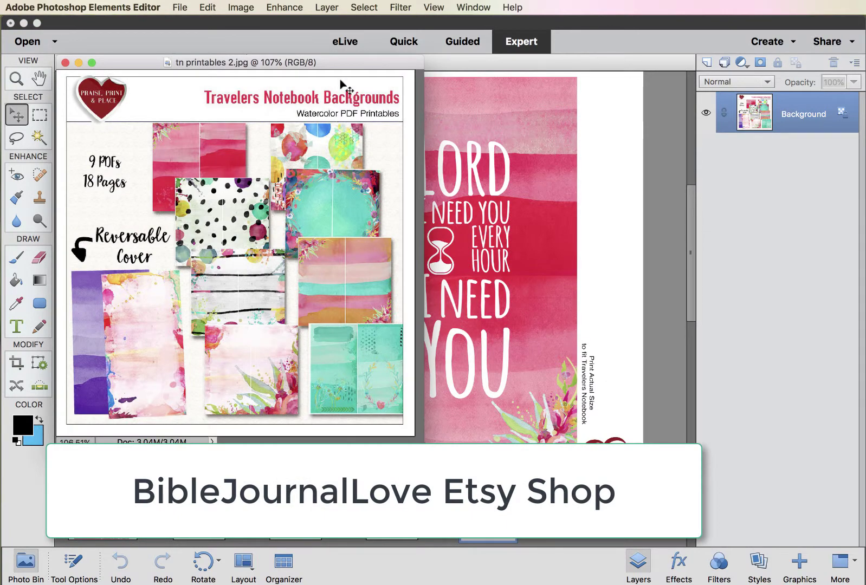
pyautogui.moveTo(343, 63); pyautogui.dragTo(523, 73)
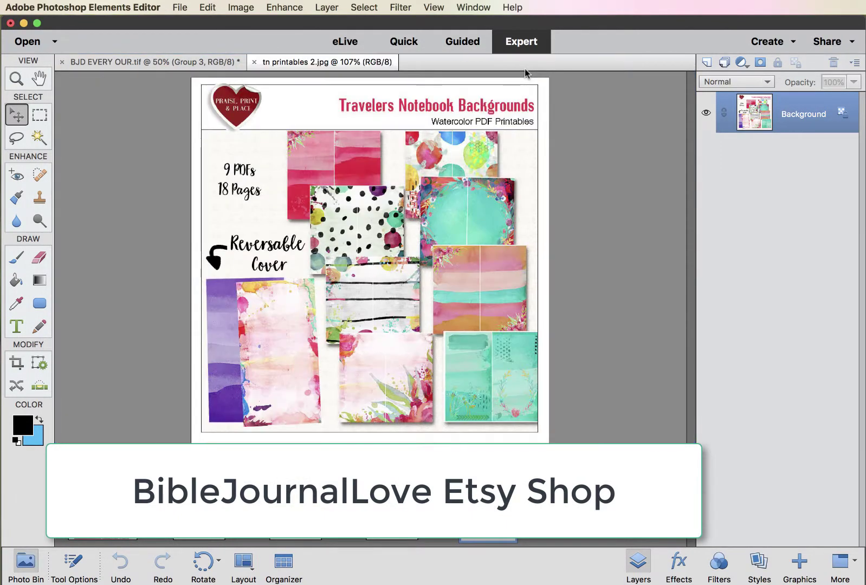
pyautogui.click(145, 63)
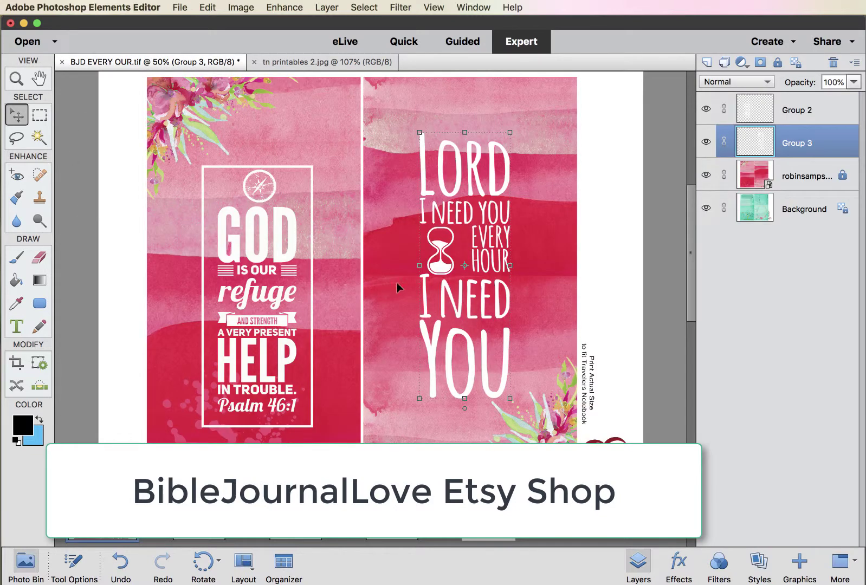
pyautogui.moveTo(281, 220); pyautogui.dragTo(291, 205)
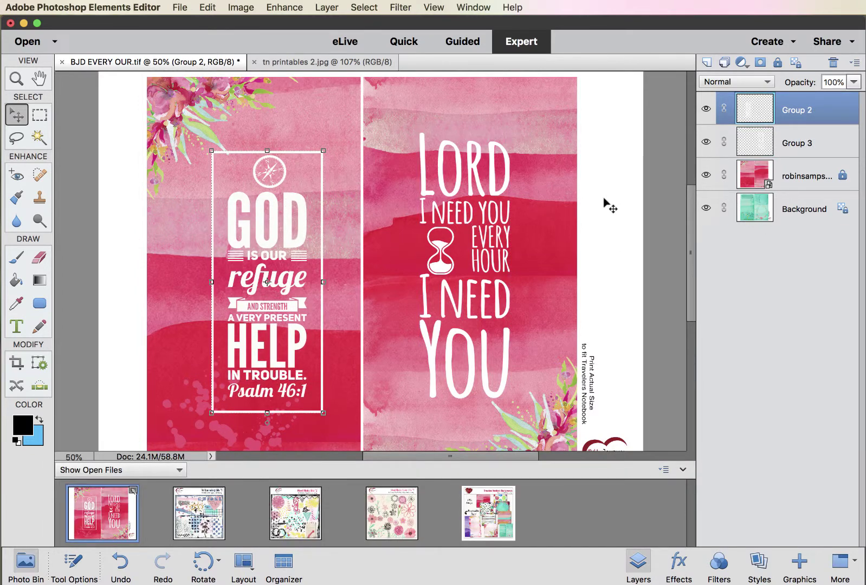
# With the pink layer briefly hidden, reposition the GOD verse block higher, then view tn printables 2.jpg.
pyautogui.click(706, 175)
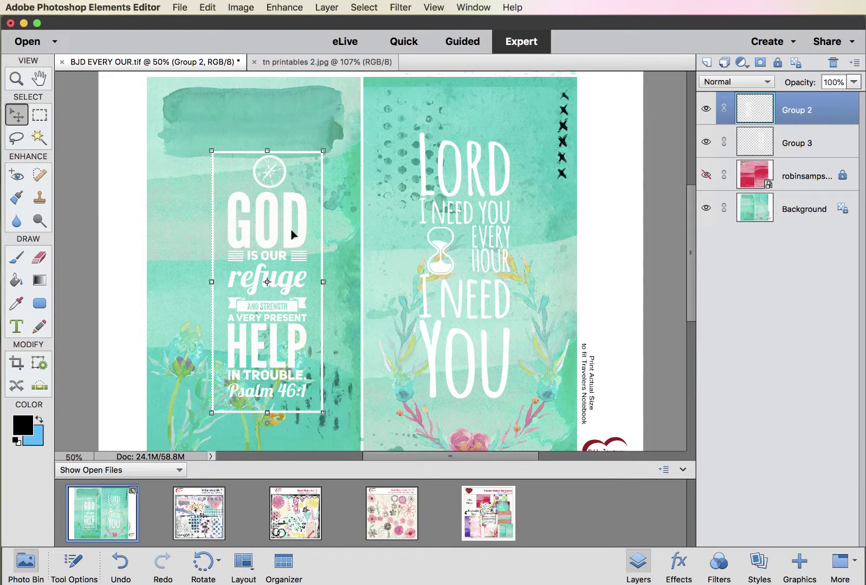
pyautogui.moveTo(291, 234); pyautogui.dragTo(267, 174)
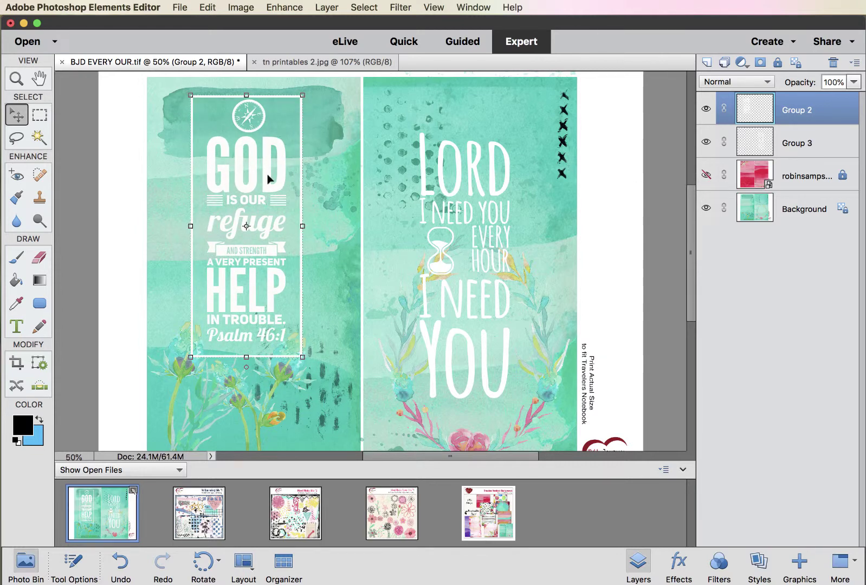
pyautogui.click(705, 176)
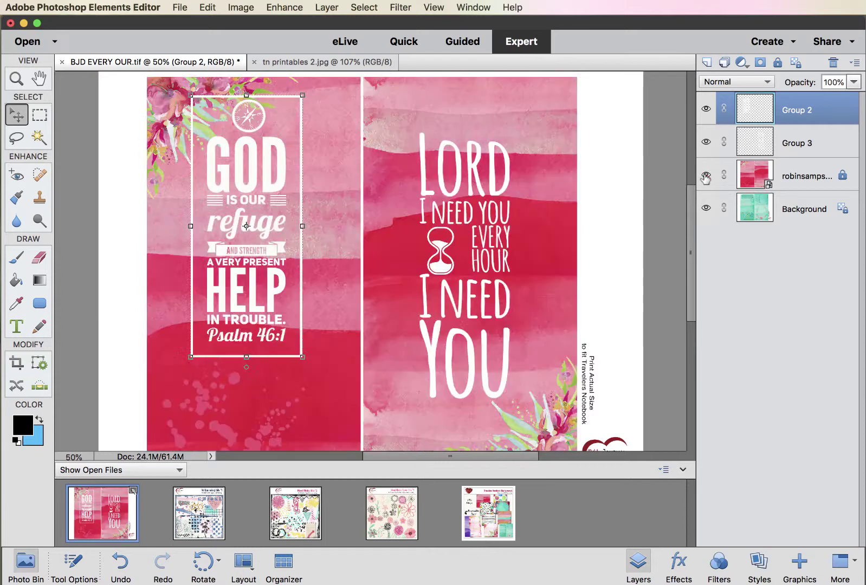
pyautogui.moveTo(266, 145); pyautogui.dragTo(276, 174)
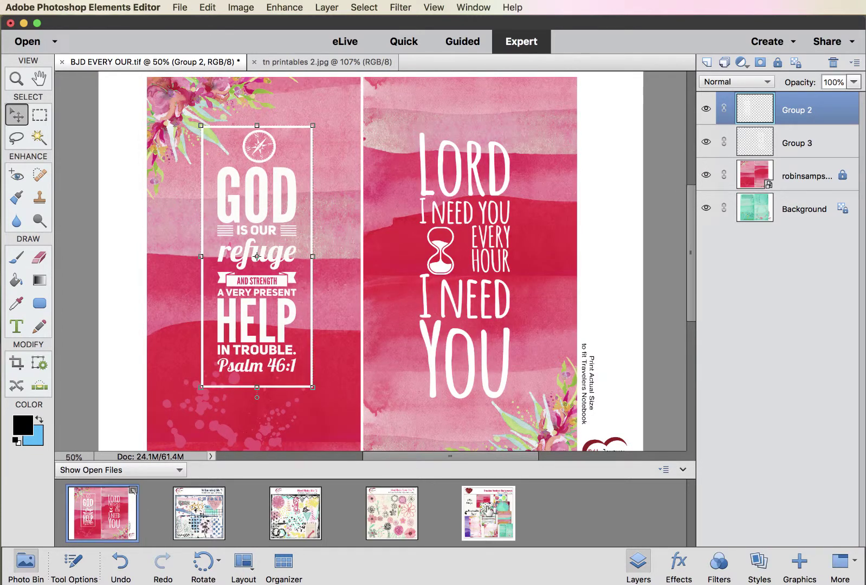
pyautogui.click(487, 512)
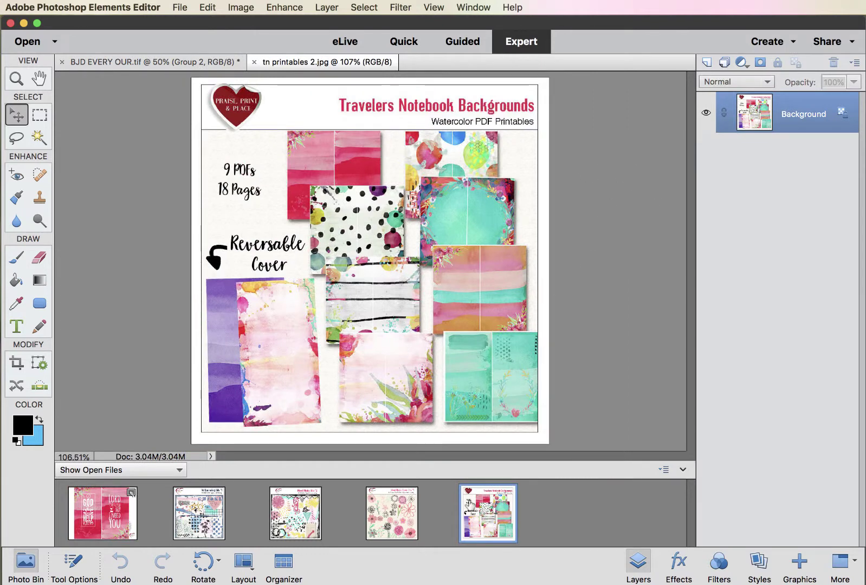
# Preview the Art Journaling Bits file, then drag the chevron PNG from Lingo into Elements.
pyautogui.click(209, 63)
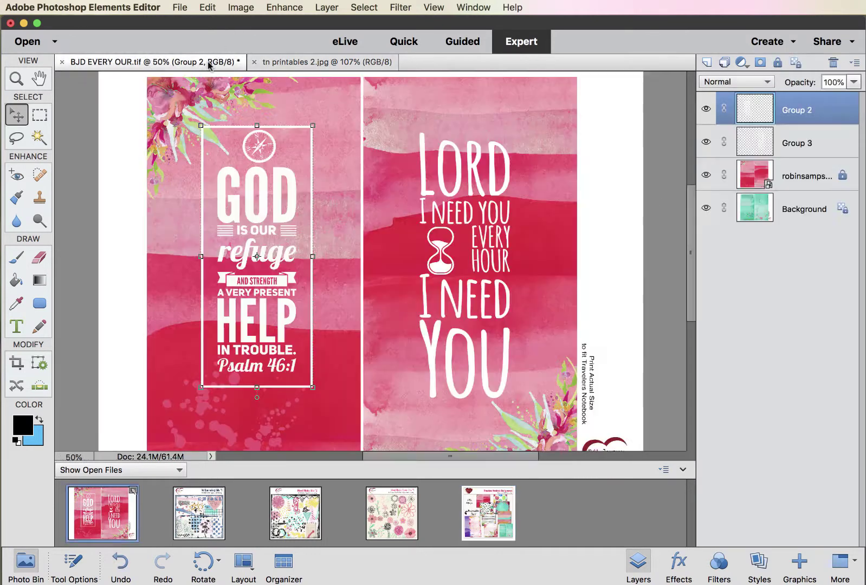
pyautogui.click(213, 507)
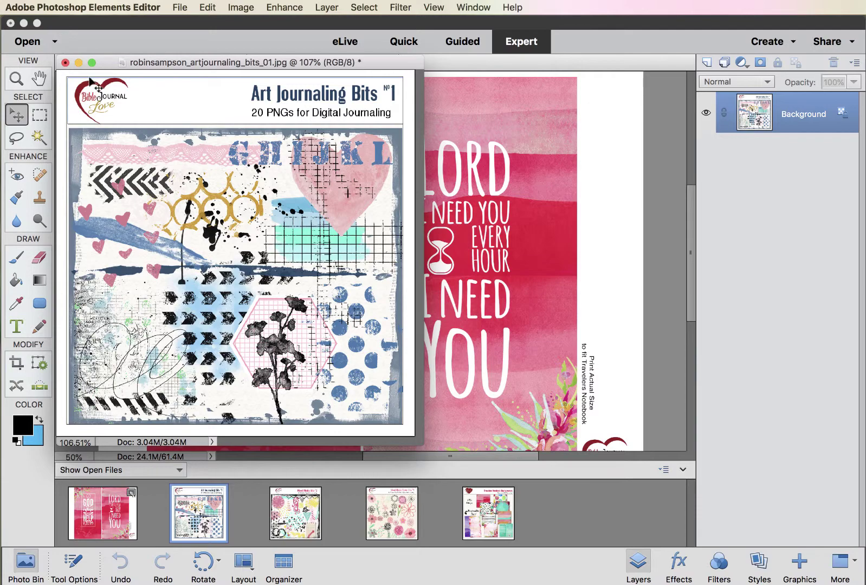
pyautogui.click(78, 62)
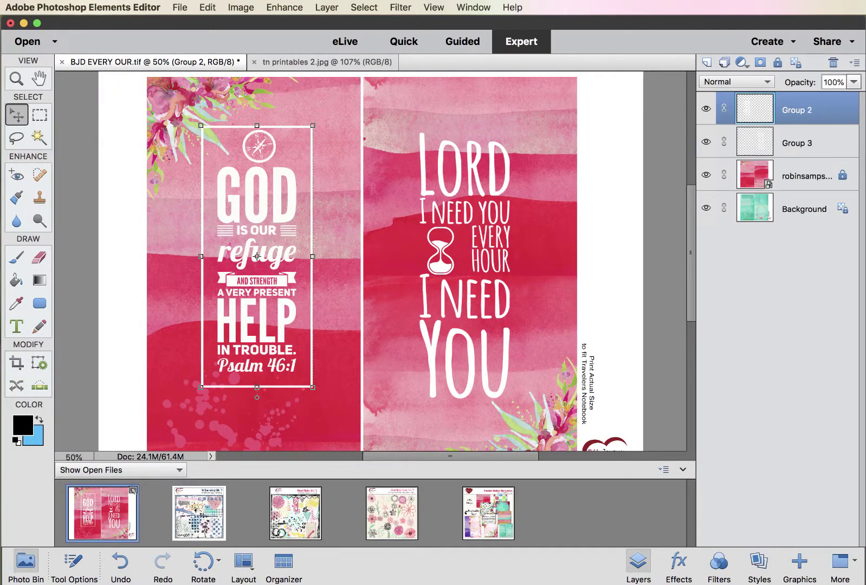
pyautogui.press('super+Tab')
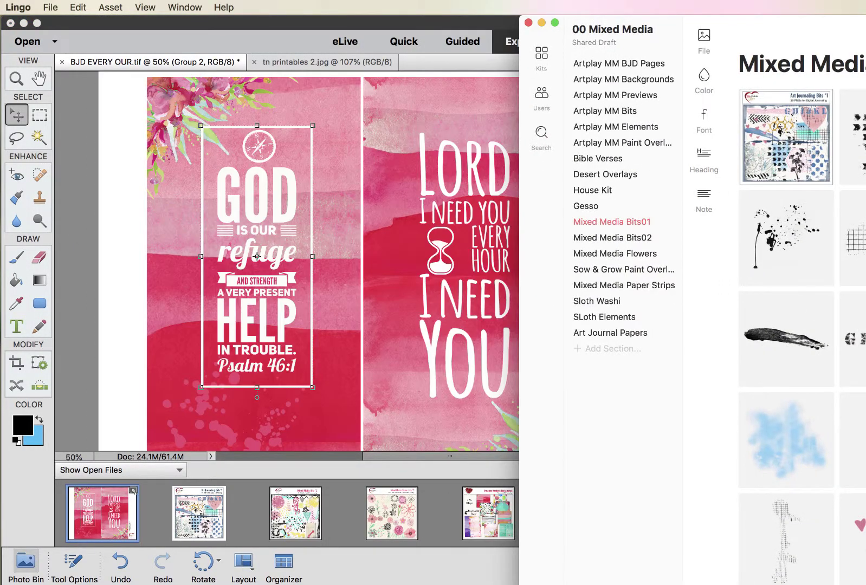
pyautogui.moveTo(862, 135); pyautogui.dragTo(361, 183)
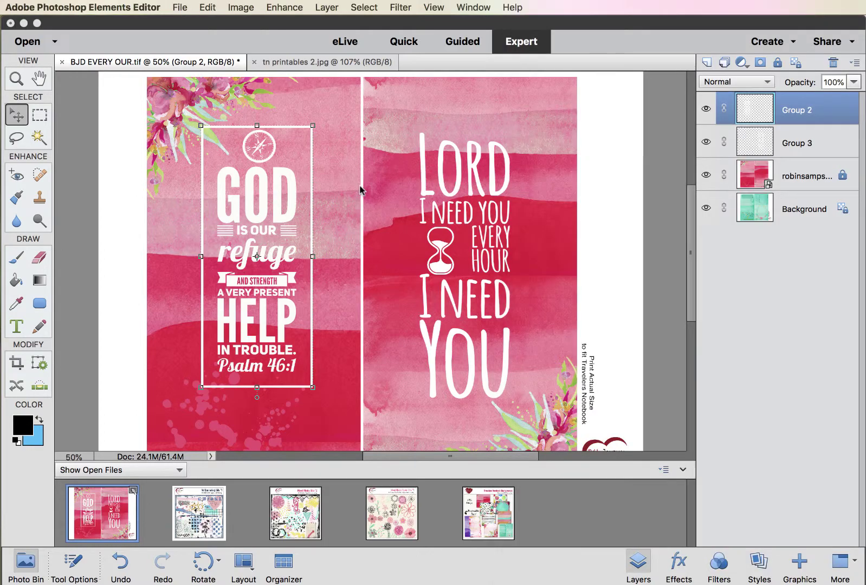
# Drag the chevron element onto the cover, scale it down and place it just above LORD.
pyautogui.moveTo(382, 62); pyautogui.dragTo(328, 212)
pyautogui.moveTo(278, 348); pyautogui.dragTo(541, 110)
pyautogui.moveTo(404, 260); pyautogui.dragTo(513, 132)
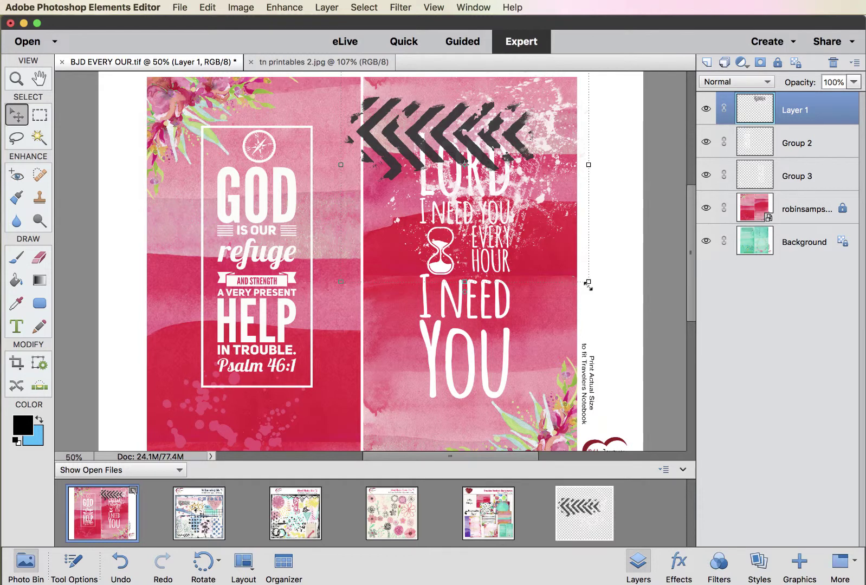
pyautogui.moveTo(588, 285); pyautogui.dragTo(486, 180)
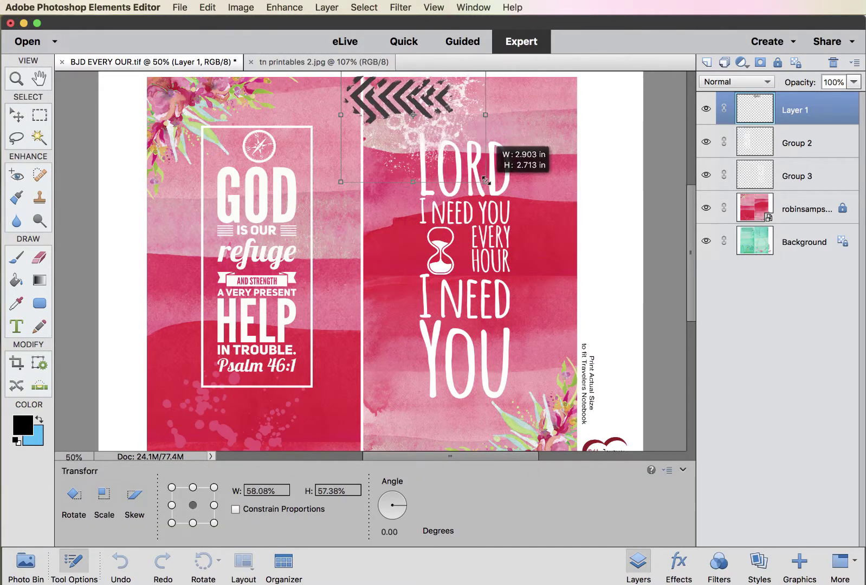
pyautogui.moveTo(461, 92); pyautogui.dragTo(522, 110)
pyautogui.press('Return')
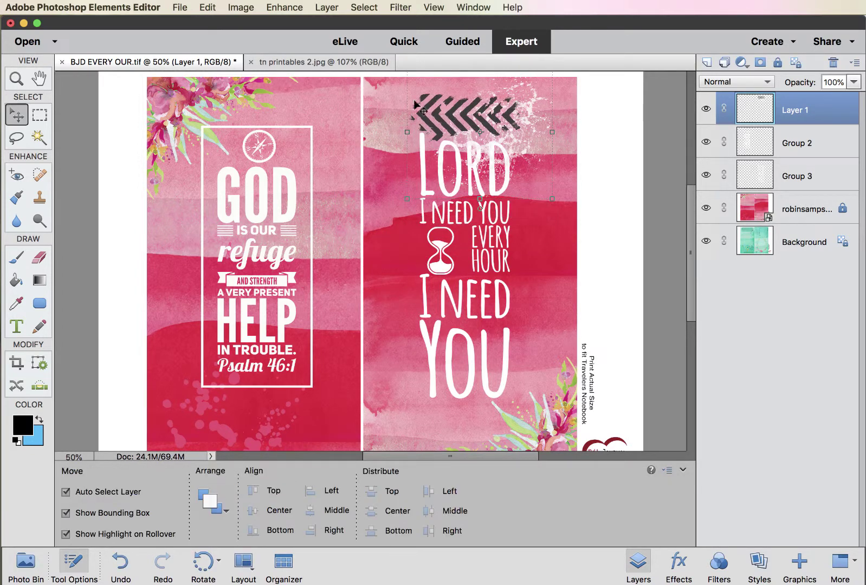
pyautogui.click(281, 198)
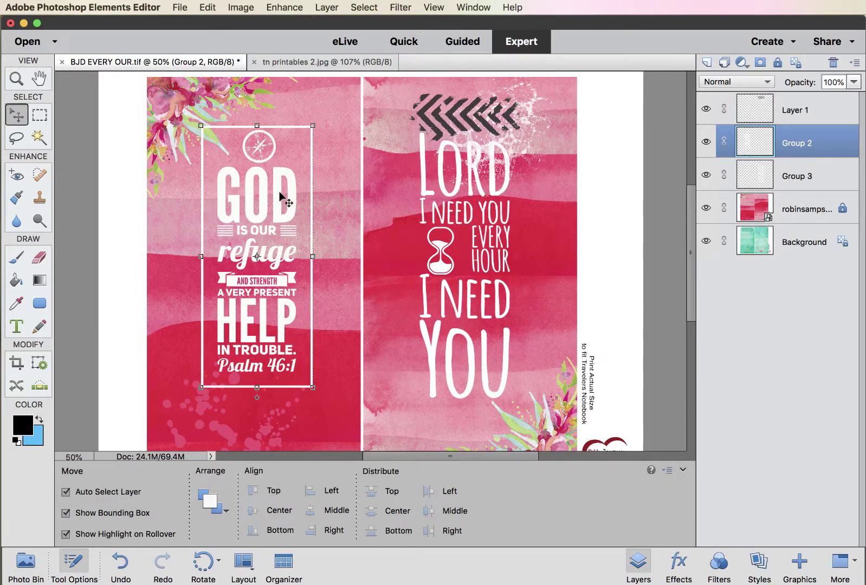